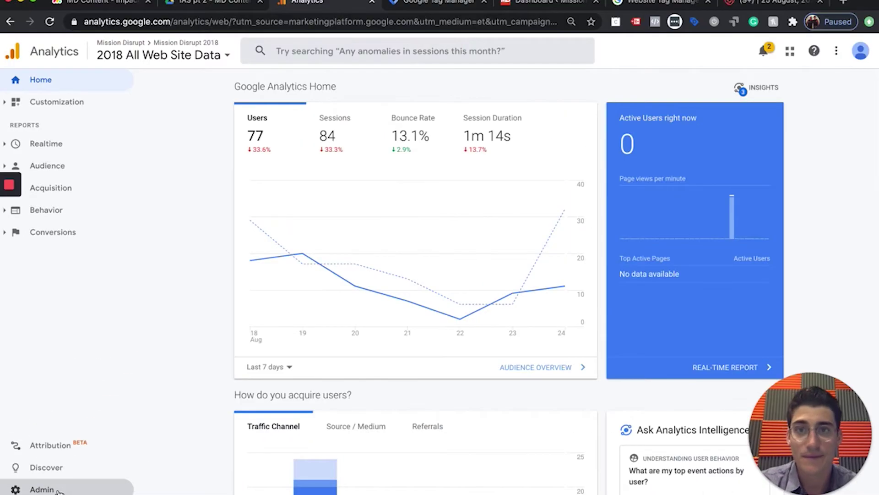
# Step: Open the tracking code page for the Mission Disrupt 2018 property in the admin settings
pyautogui.click(59, 490)
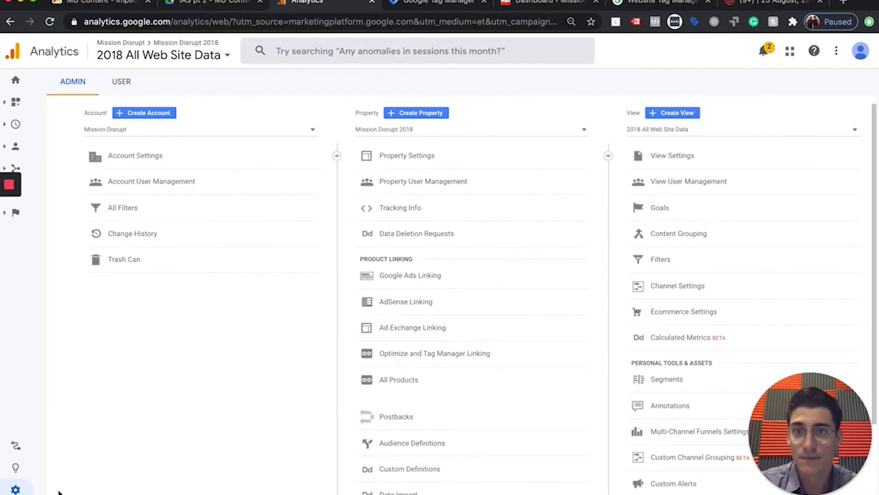
pyautogui.click(375, 257)
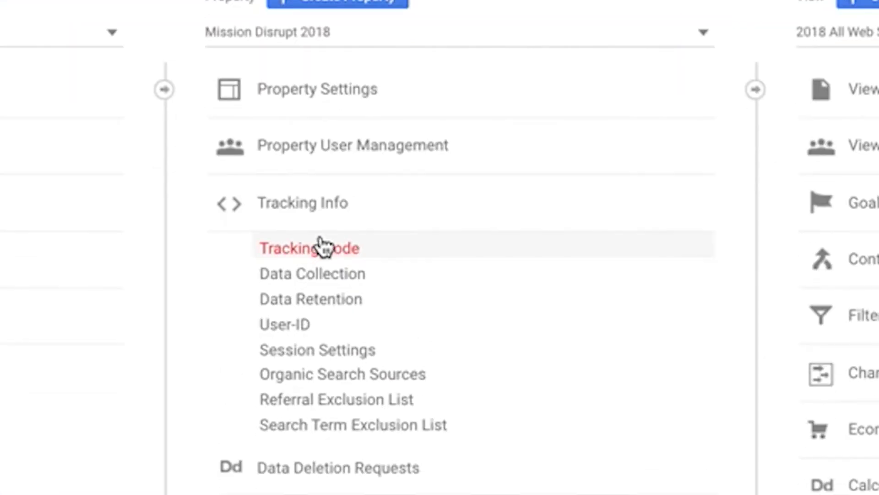
pyautogui.click(323, 248)
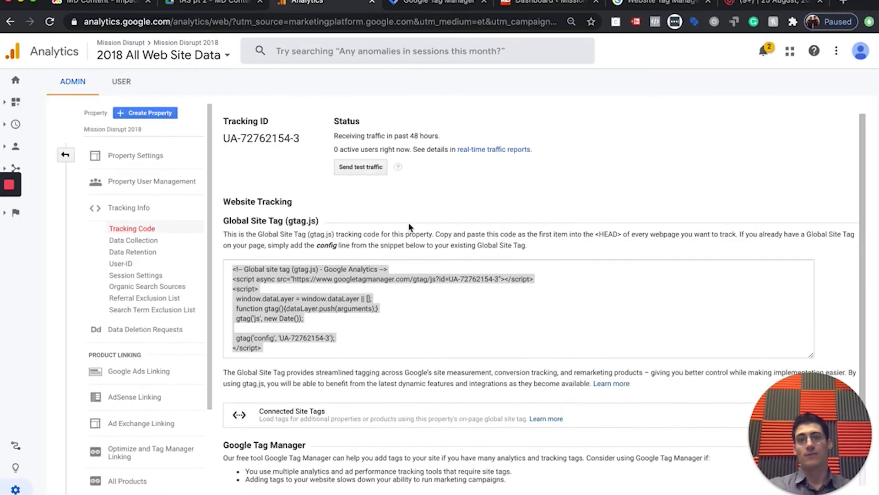
# Step: Copy the whole Global Site Tag (gtag.js) snippet from the Website Tracking section
pyautogui.click(342, 254)
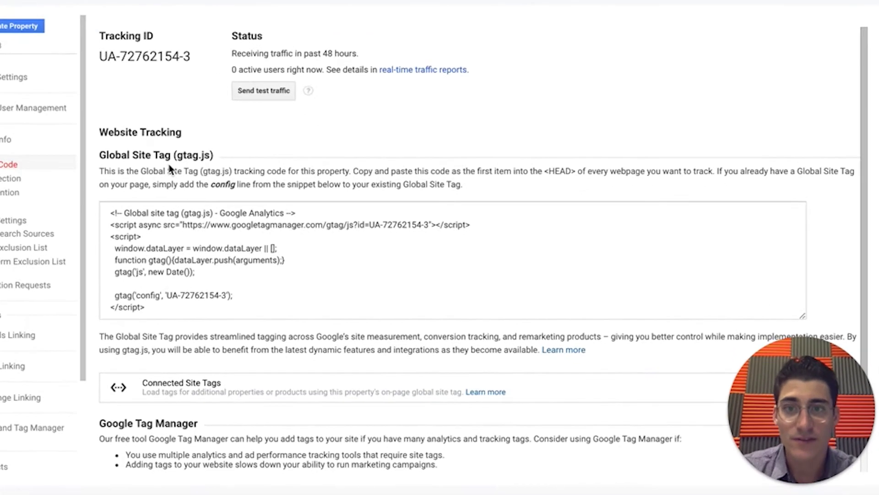
pyautogui.click(328, 309)
pyautogui.rightClick(219, 259)
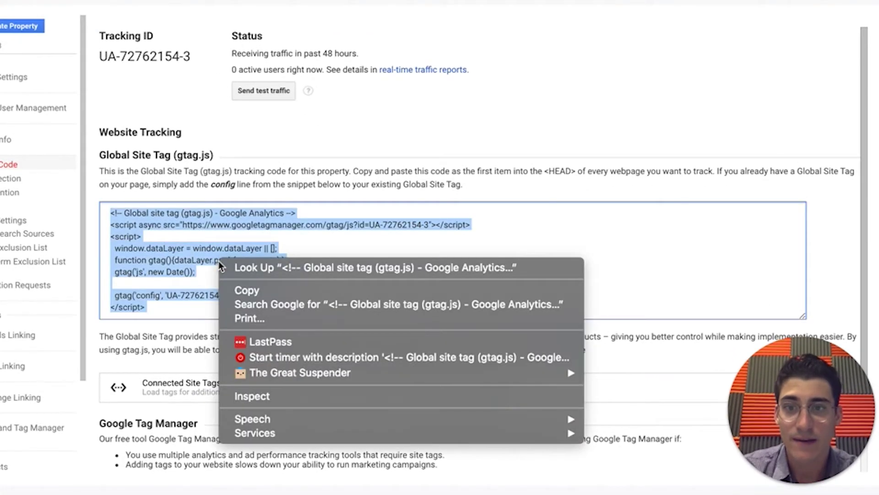
pyautogui.click(248, 292)
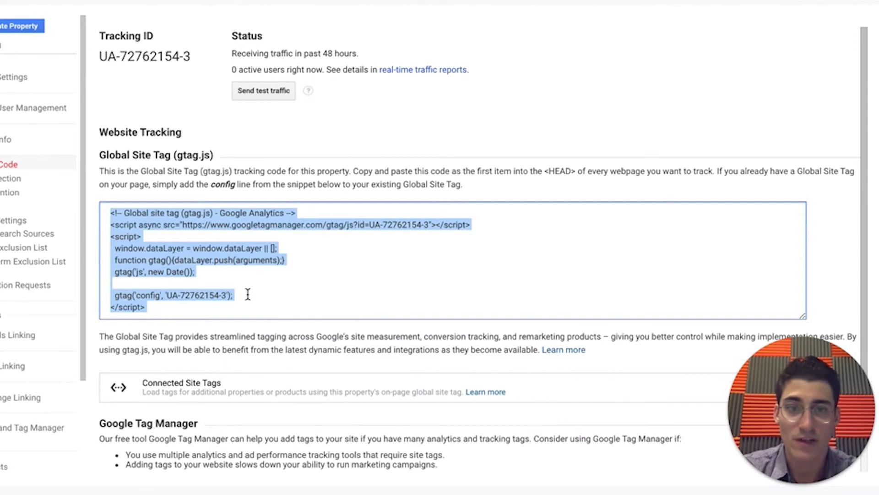
pyautogui.click(248, 294)
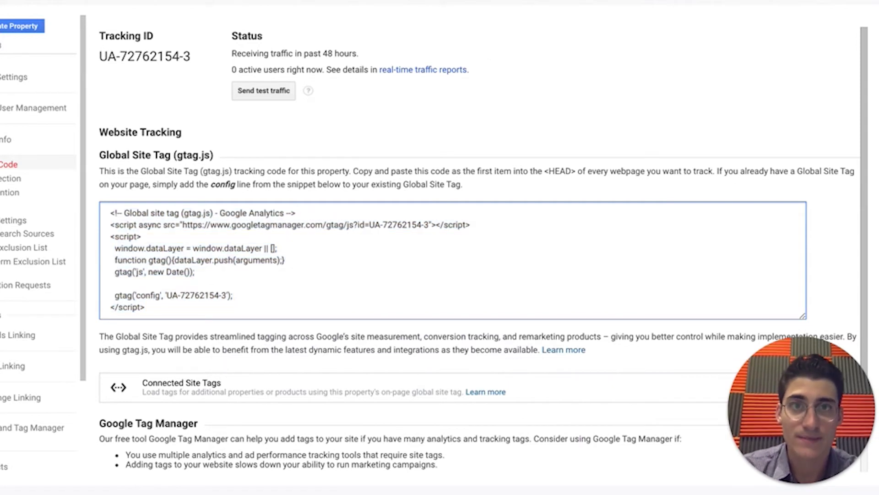
pyautogui.click(265, 274)
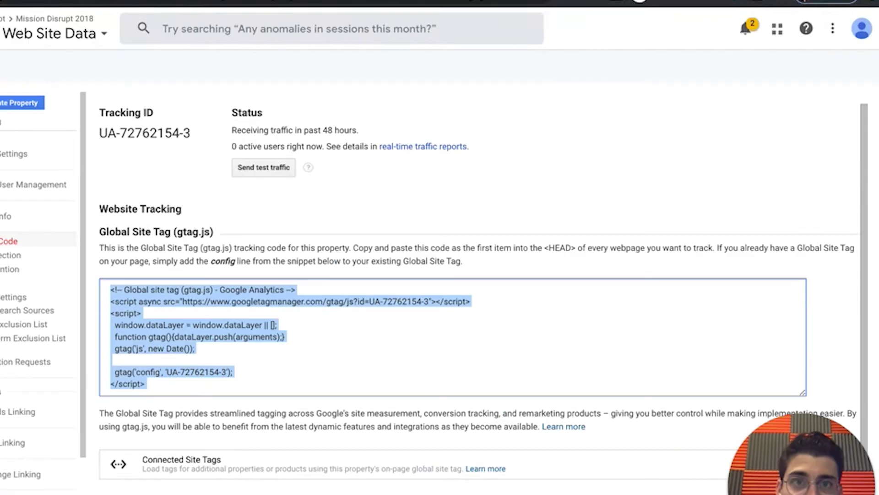
# Step: Switch to the site's WordPress dashboard and open the Theme Editor
pyautogui.click(470, 21)
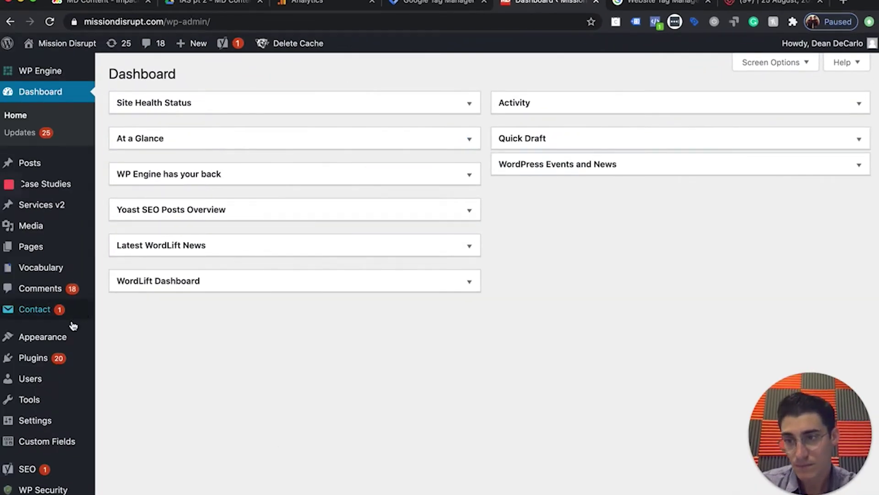
pyautogui.moveTo(67, 334)
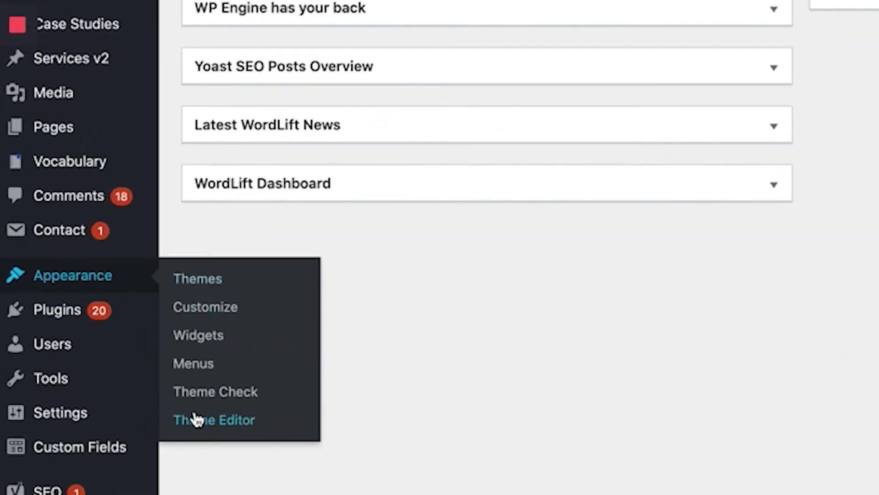
pyautogui.click(195, 419)
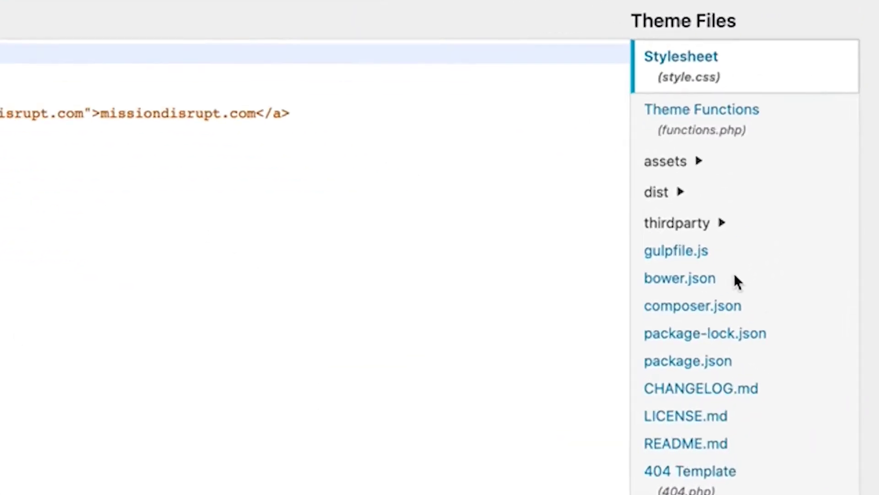
# Step: Expand the templates folder in the theme files and open head.php for editing
pyautogui.scroll(-5, 786, 340)
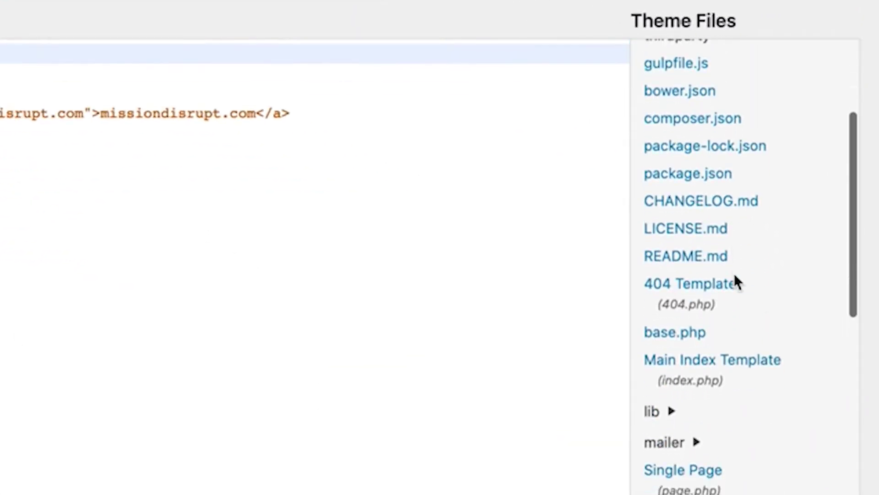
pyautogui.scroll(2, 786, 340)
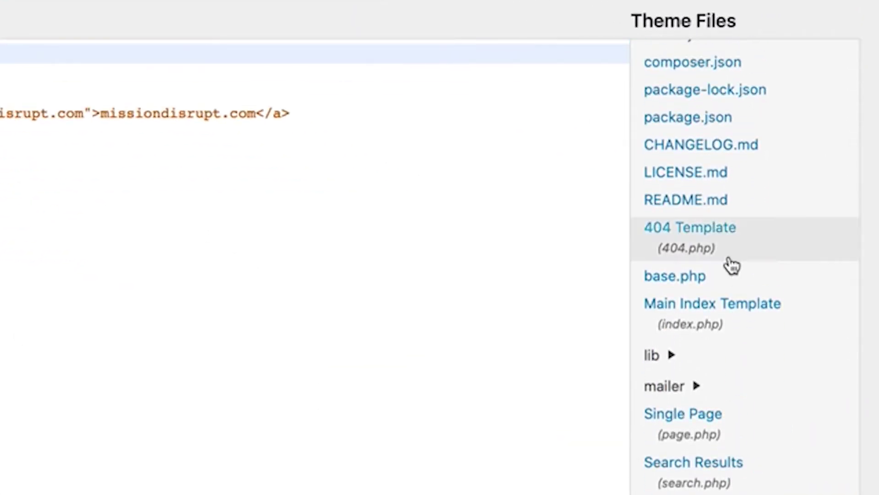
pyautogui.scroll(-4, 727, 275)
pyautogui.scroll(-12, 727, 274)
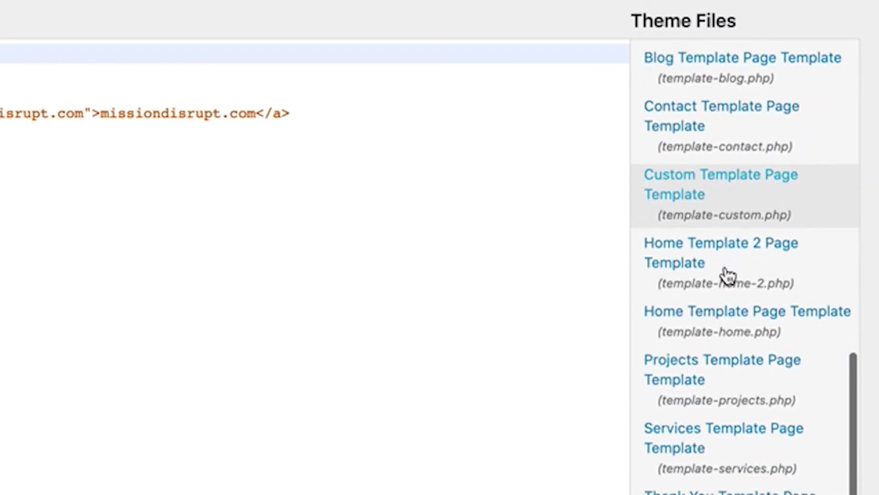
pyautogui.click(722, 458)
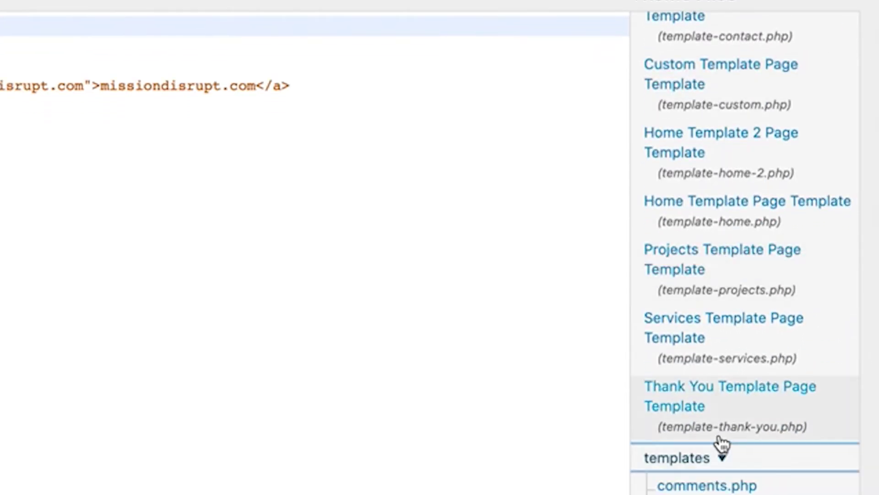
pyautogui.scroll(-7, 721, 443)
pyautogui.scroll(-3, 721, 444)
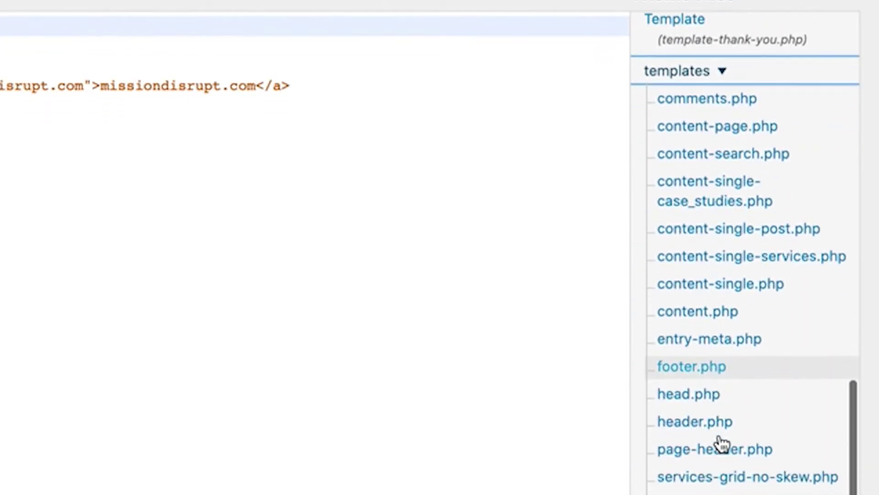
pyautogui.click(709, 402)
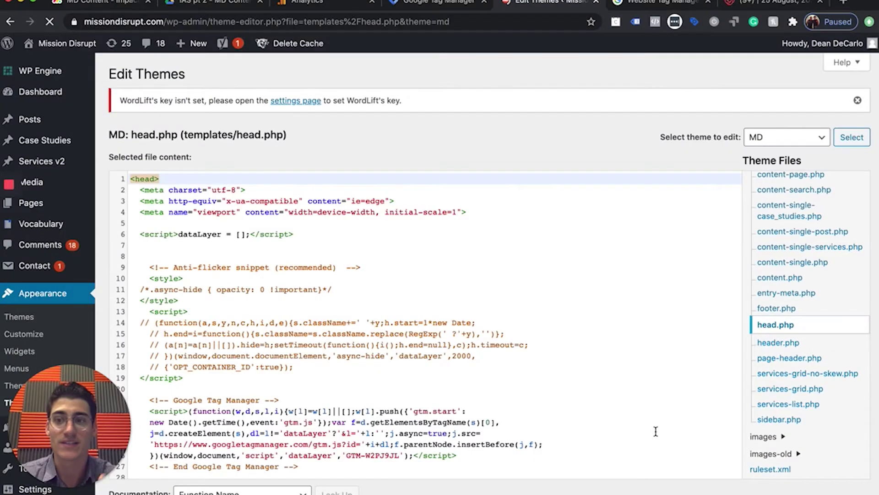
# Step: Paste the copied Global Site Tag into head.php, two lines below the dataLayer script
pyautogui.scroll(-3, 271, 414)
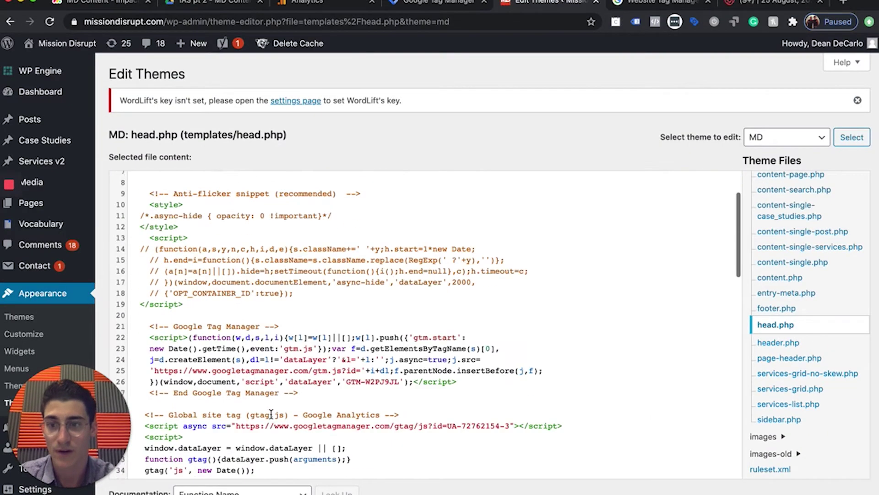
pyautogui.scroll(3, 271, 414)
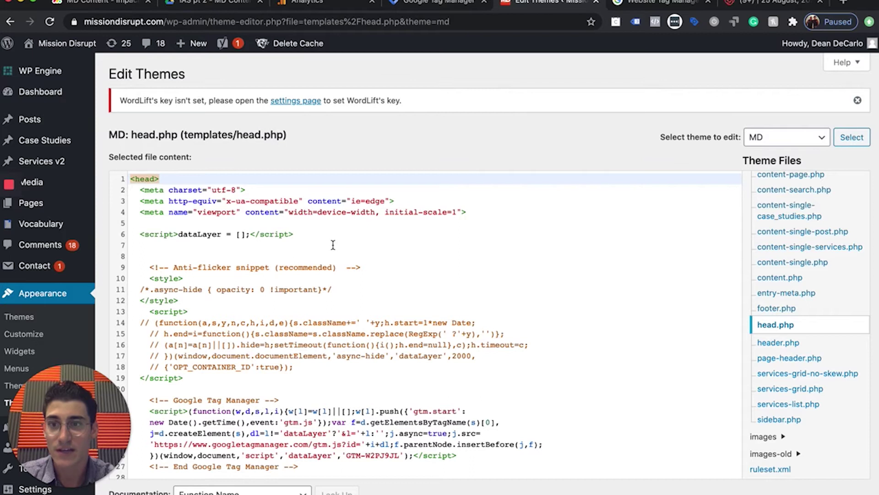
pyautogui.click(329, 237)
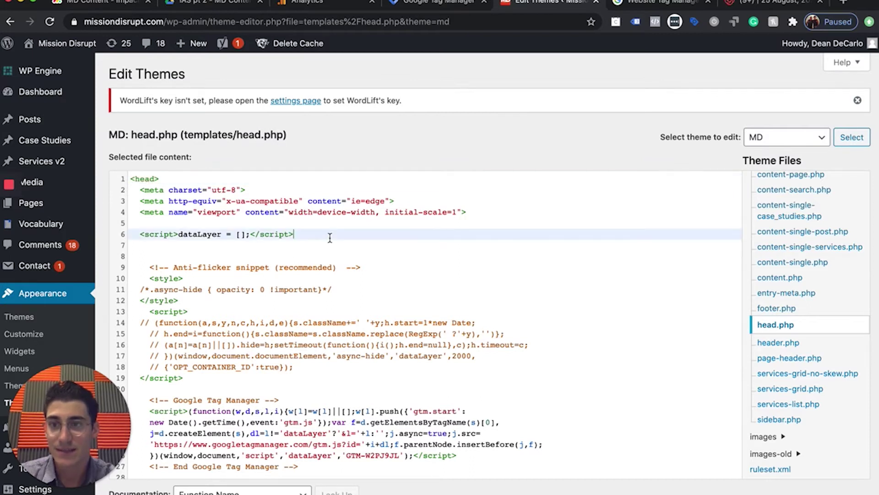
pyautogui.press('Return')
pyautogui.press('Return')
pyautogui.press('super+v')
# Step: Visit the live site in a new tab, and check the active users on the Google Analytics home page
pyautogui.moveTo(137, 494)
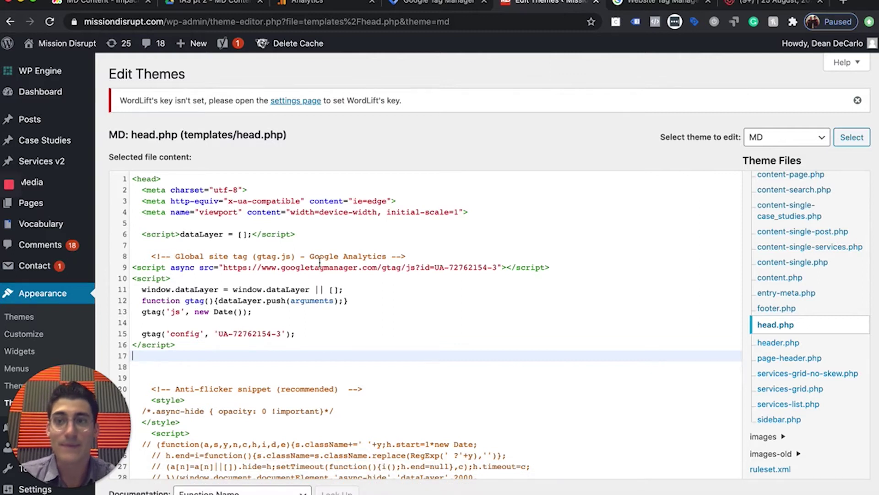
pyautogui.moveTo(67, 43)
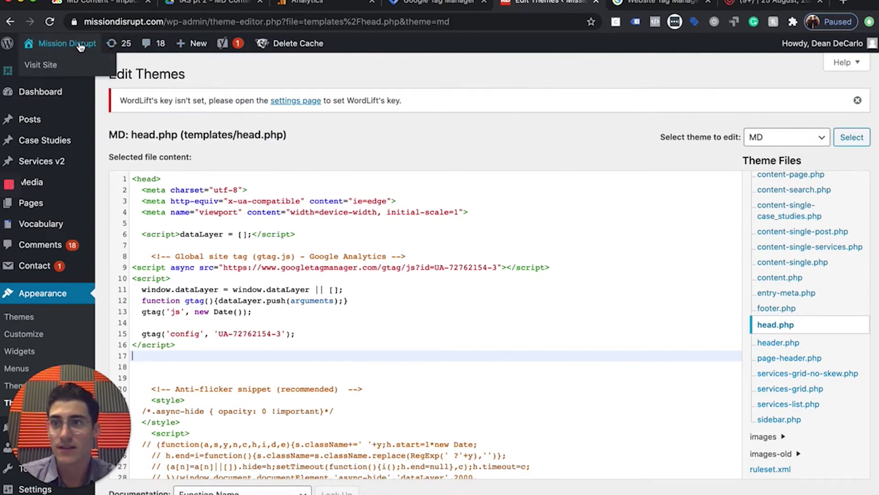
pyautogui.keyDown('super'); pyautogui.click(78, 63); pyautogui.keyUp('super')
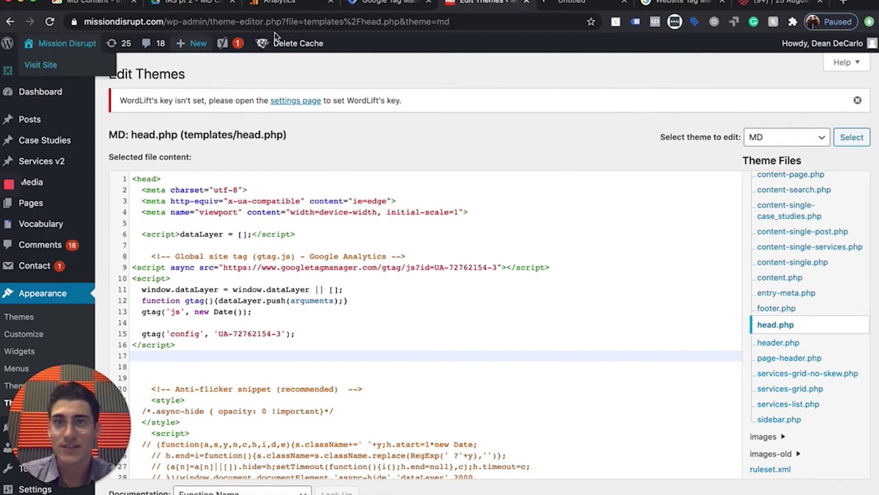
pyautogui.click(302, 4)
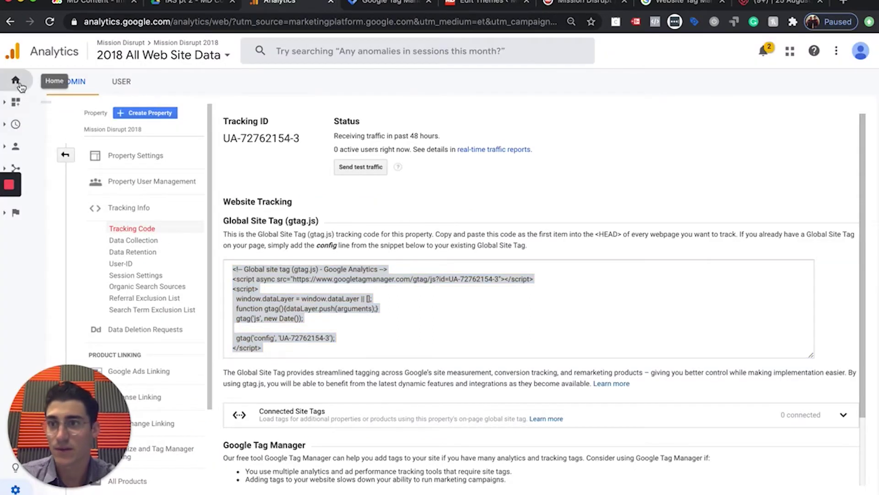
pyautogui.click(18, 85)
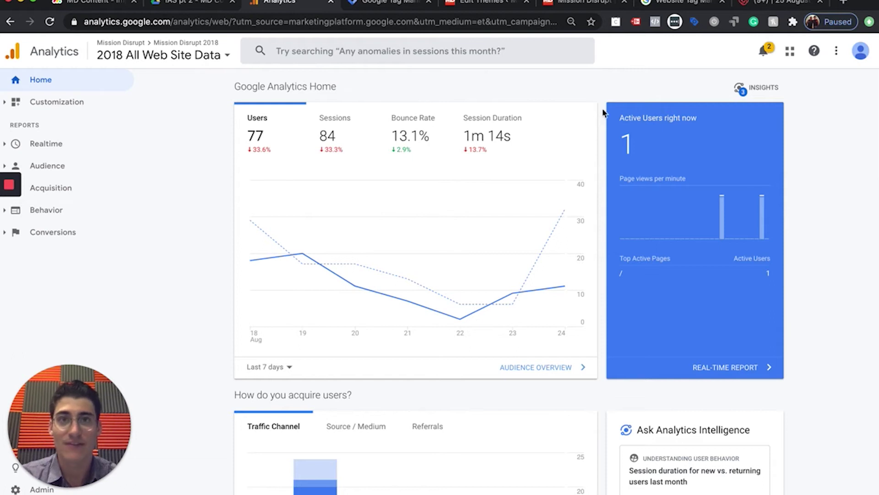
# Step: Return to head.php in WordPress and delete the pasted Google Analytics tag below the dataLayer script
pyautogui.click(506, 6)
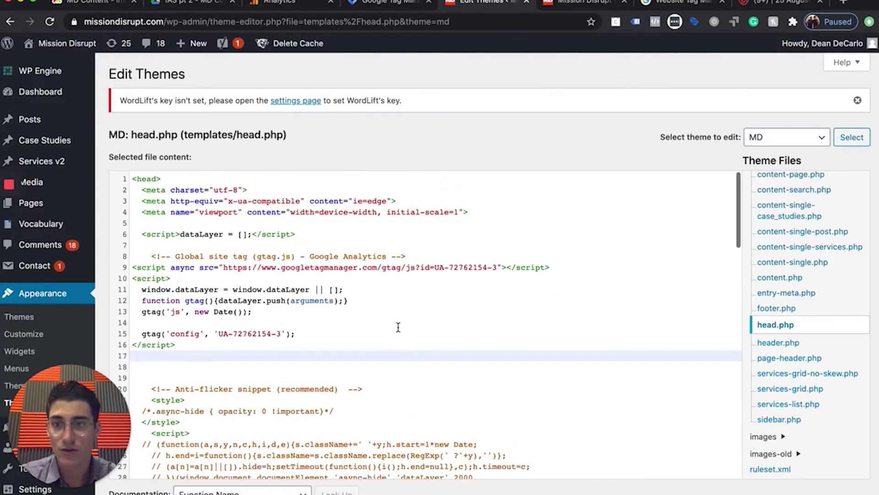
pyautogui.scroll(-1, 221, 301)
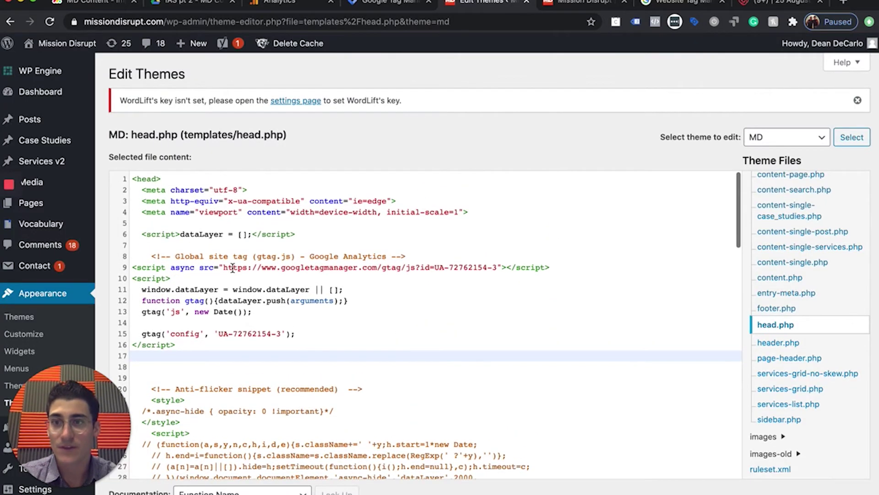
pyautogui.scroll(-10, 220, 302)
pyautogui.scroll(-10, 220, 310)
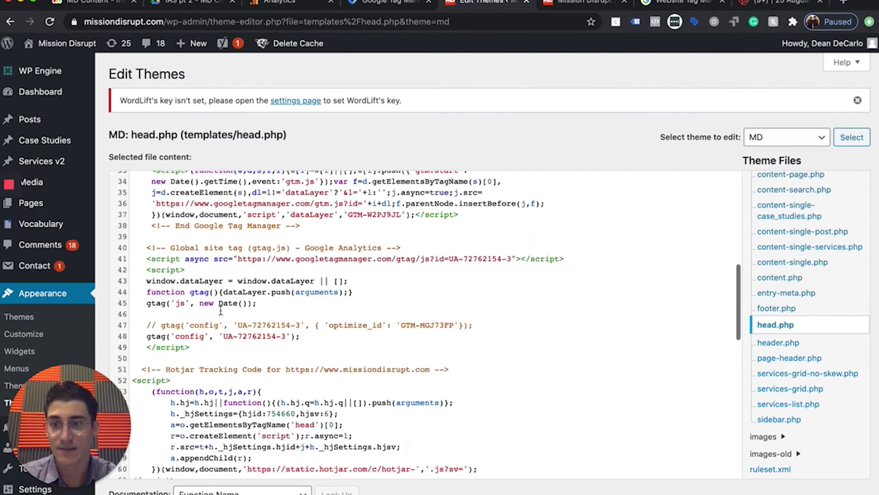
pyautogui.scroll(13, 206, 325)
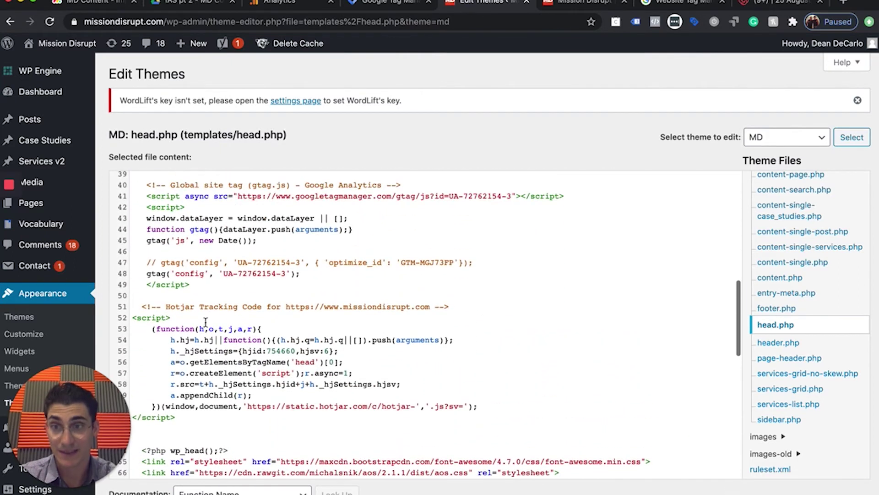
pyautogui.scroll(5, 290, 337)
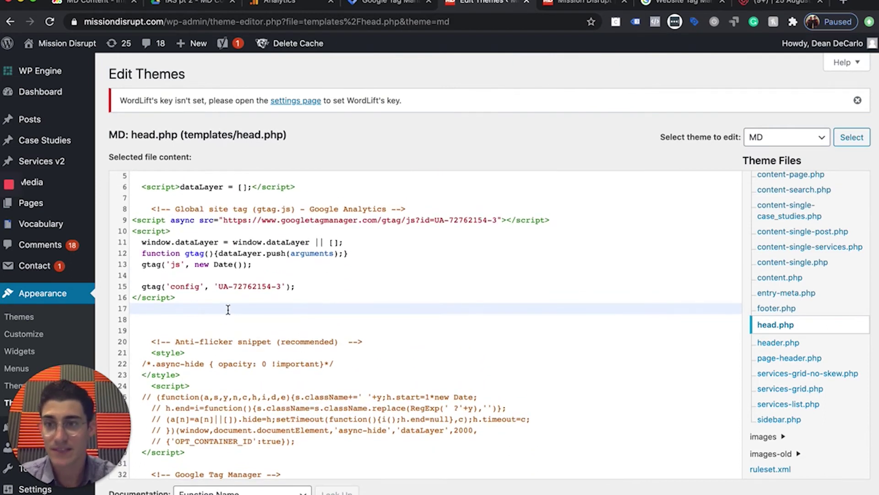
pyautogui.moveTo(204, 300); pyautogui.dragTo(130, 212)
pyautogui.press('BackSpace')
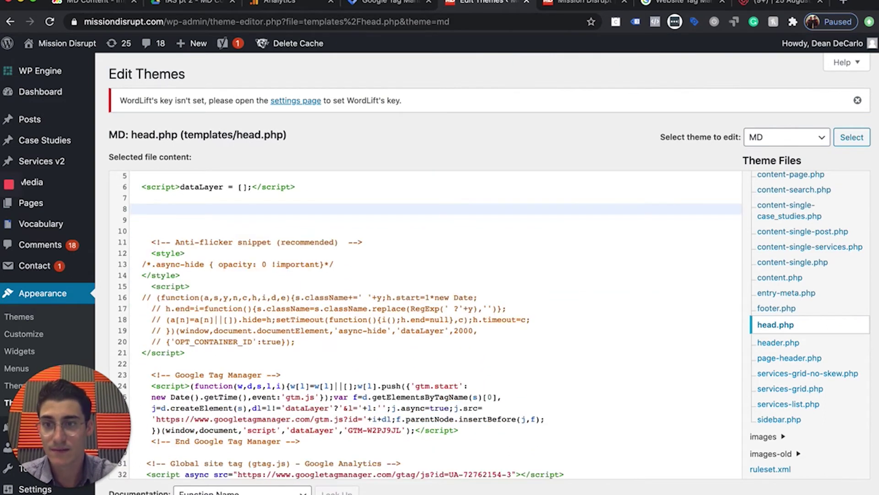
# Step: Delete the Global site tag and the Hotjar tracking code that follow the Google Tag Manager snippet in head.php
pyautogui.scroll(-6, 198, 294)
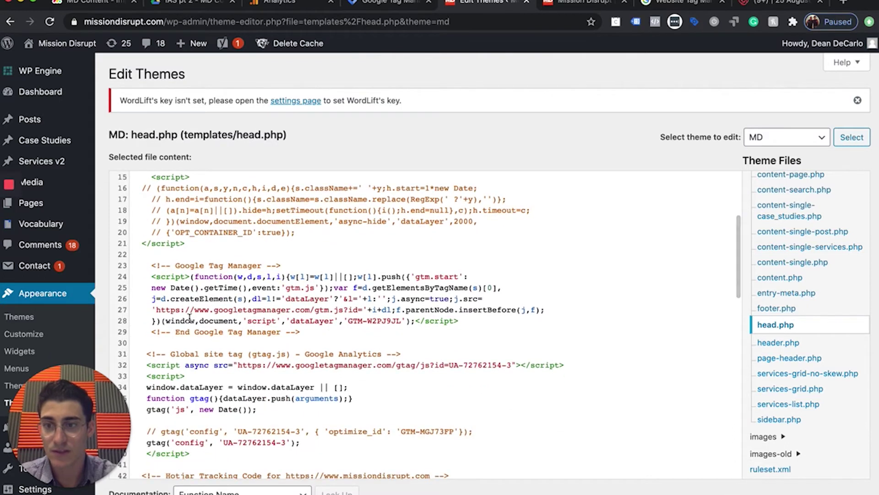
pyautogui.scroll(-1, 190, 319)
pyautogui.moveTo(142, 269); pyautogui.dragTo(309, 278)
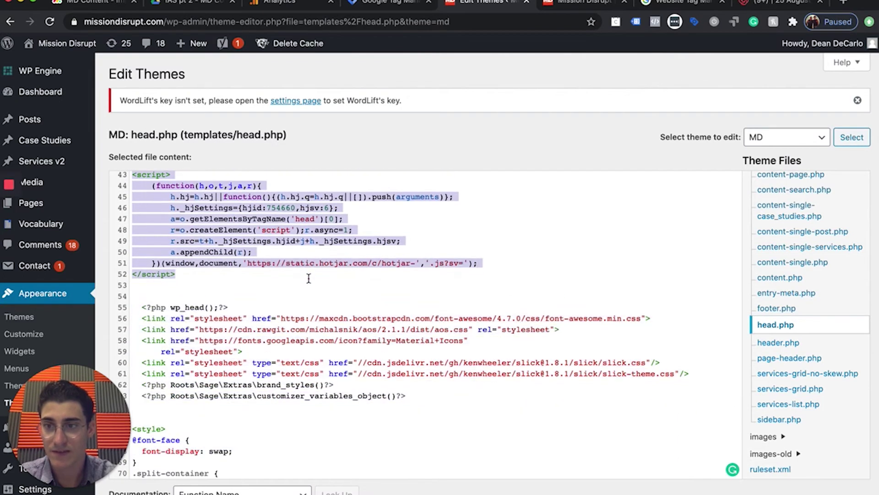
pyautogui.press('BackSpace')
pyautogui.scroll(7, 270, 356)
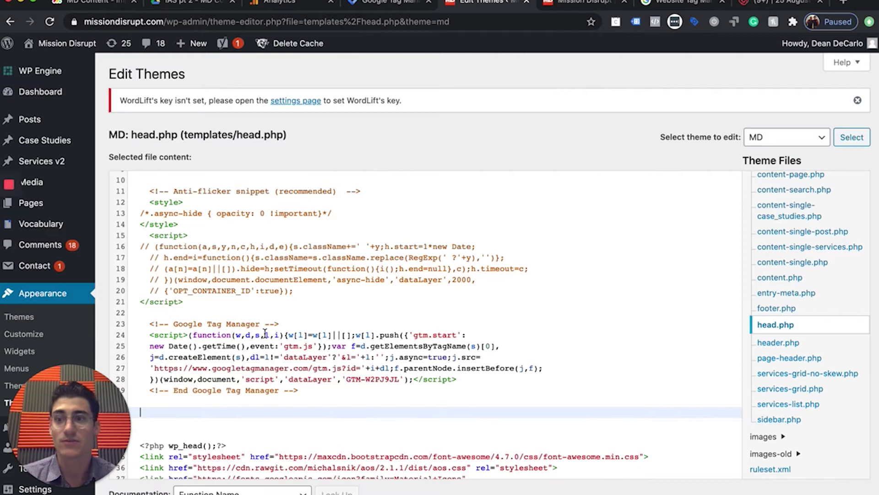
pyautogui.click(401, 5)
pyautogui.click(683, 106)
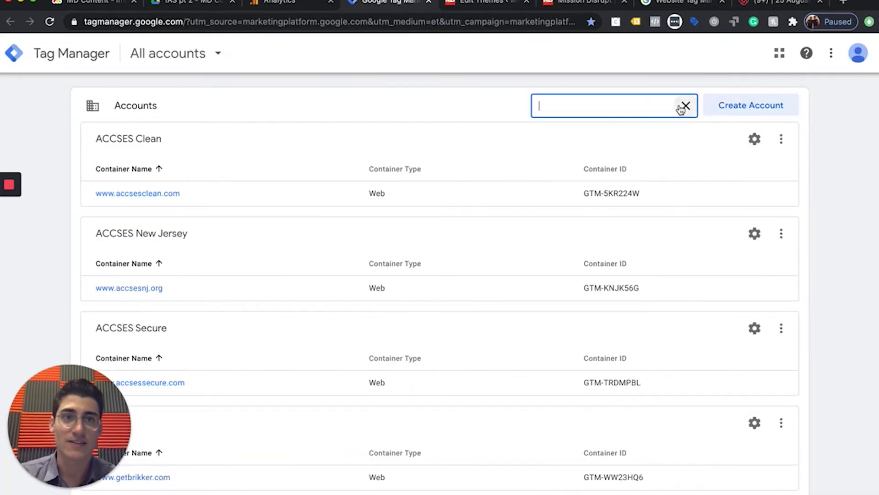
pyautogui.write('mission')
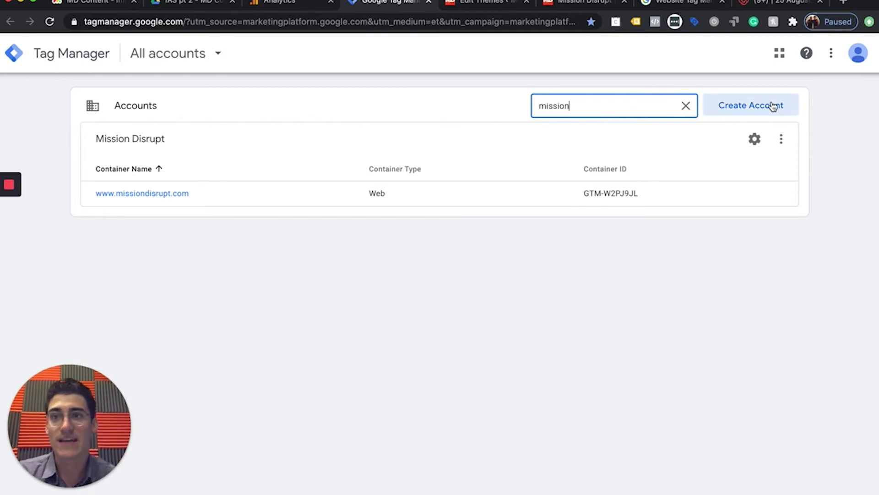
pyautogui.click(208, 200)
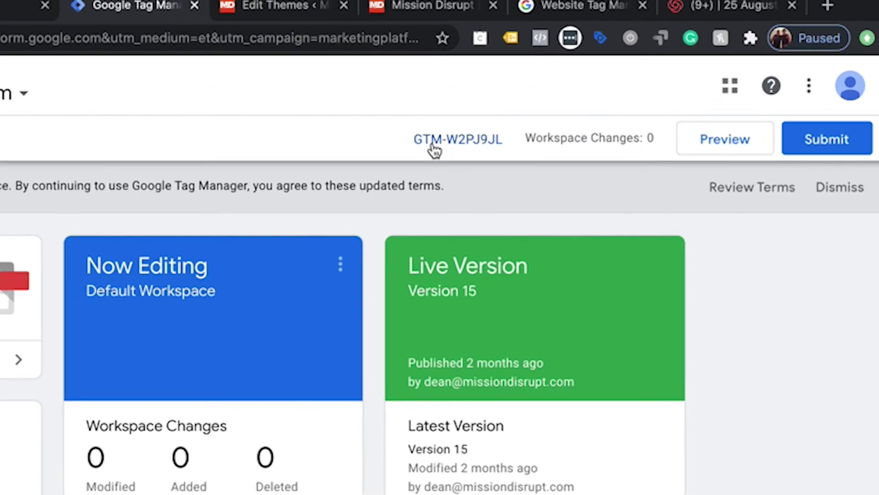
# Step: Open the container's Install Google Tag Manager instructions and copy the snippet meant for the <head>
pyautogui.click(434, 149)
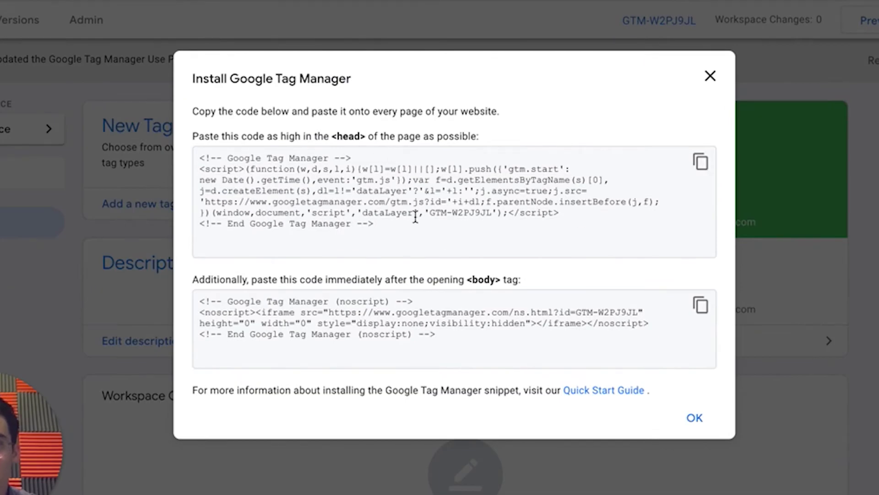
pyautogui.click(466, 183)
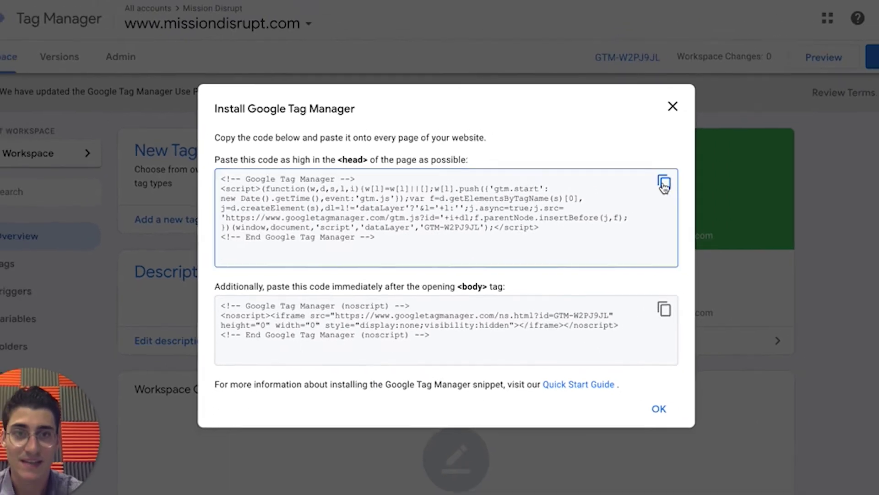
pyautogui.click(700, 161)
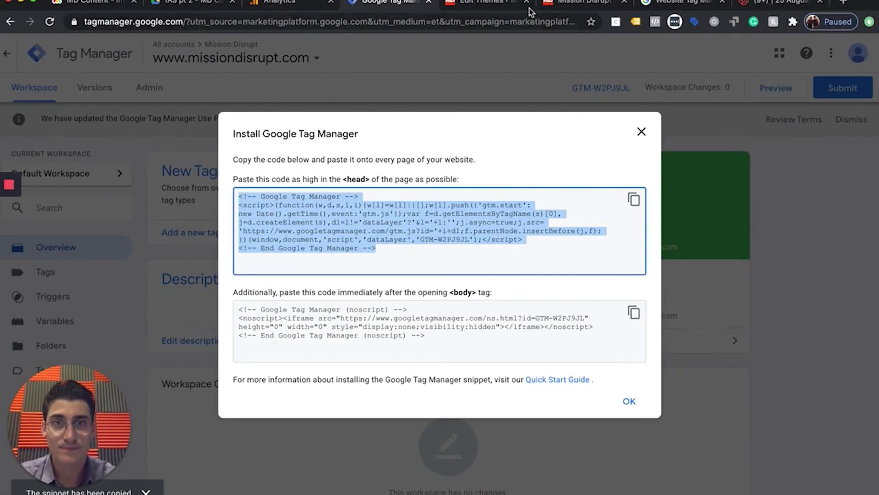
# Step: Return to head.php in WordPress and replace the existing Google Tag Manager block with the copied head snippet
pyautogui.click(485, 3)
pyautogui.scroll(-1, 416, 269)
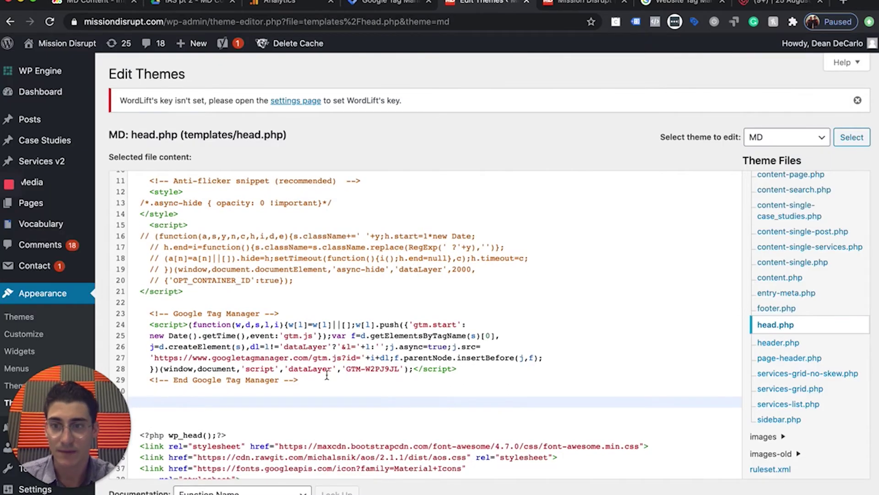
pyautogui.moveTo(321, 380); pyautogui.dragTo(114, 319)
pyautogui.press('super+v')
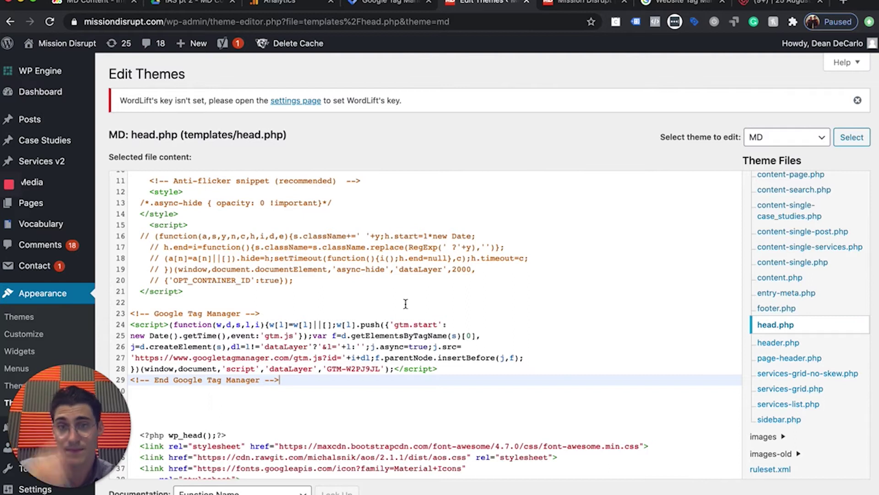
# Step: Open base.php from the MD theme files and search its code for "body"
pyautogui.scroll(1, 822, 343)
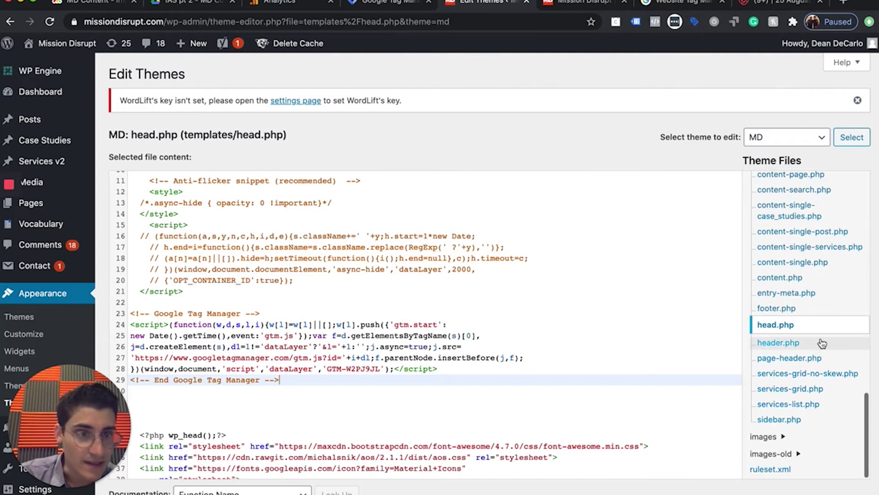
pyautogui.scroll(4, 822, 343)
pyautogui.scroll(8, 822, 342)
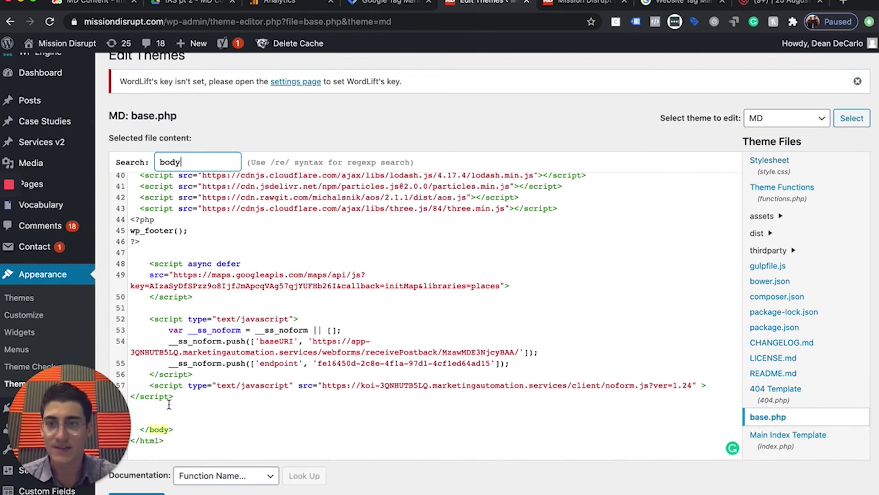
# Step: Copy the noscript snippet from Google Tag Manager and paste it after the last script near the end of base.php in WordPress
pyautogui.click(389, 2)
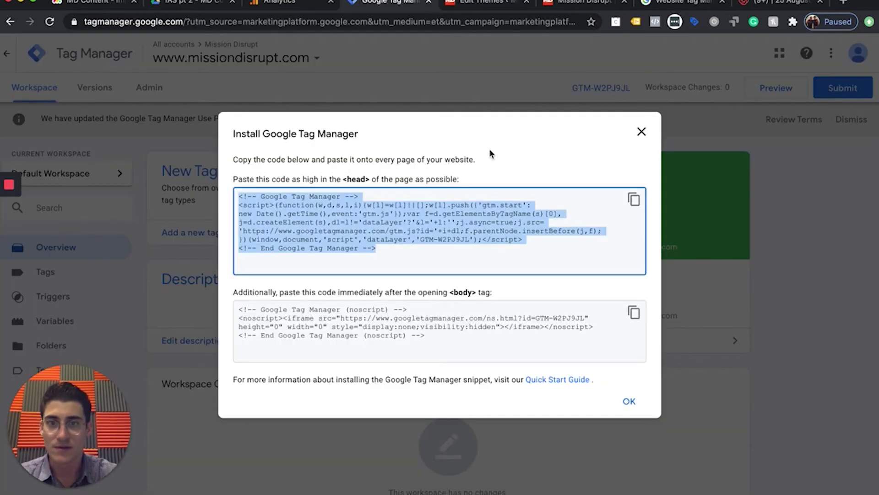
pyautogui.click(634, 312)
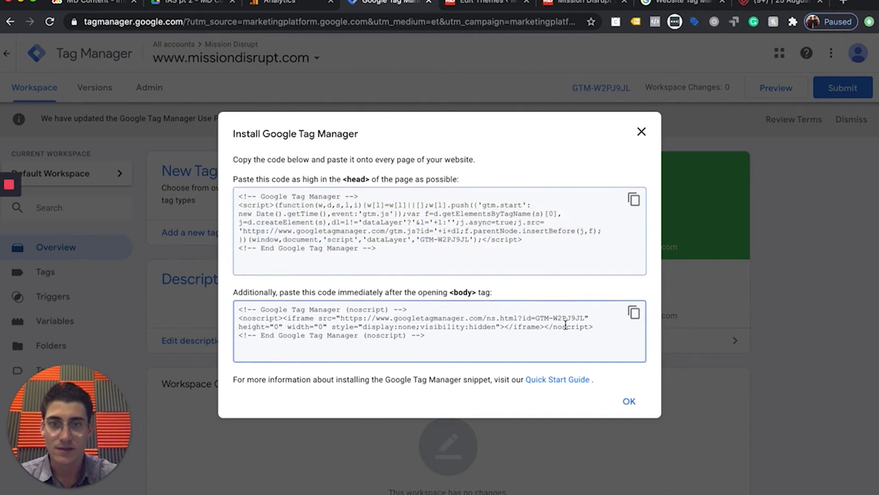
pyautogui.click(478, 5)
pyautogui.click(185, 420)
pyautogui.click(183, 407)
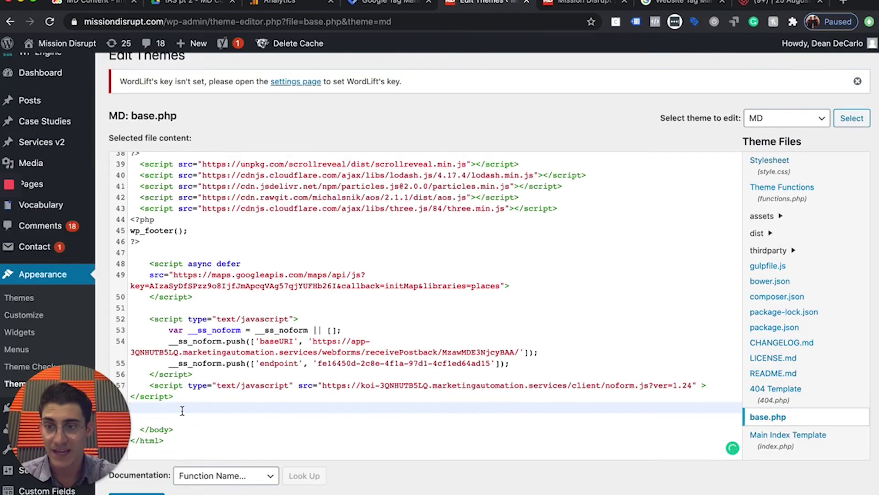
pyautogui.press('super+v')
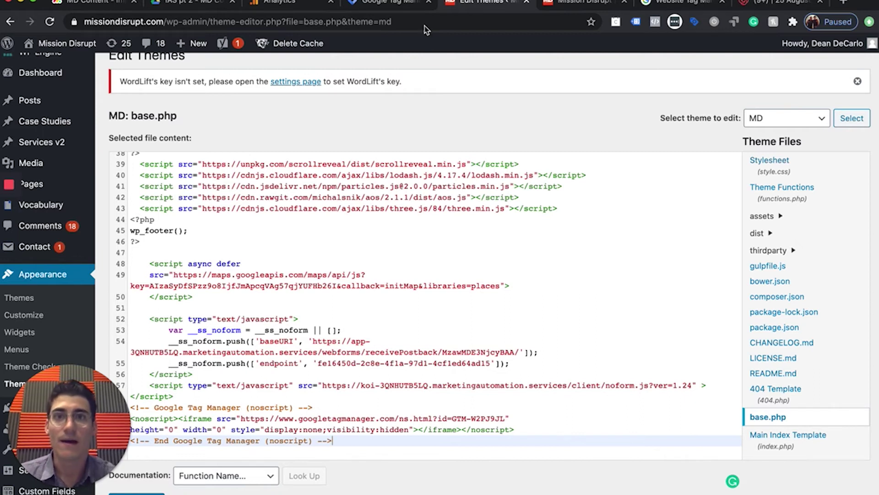
# Step: Return to Google Tag Manager, dismiss the install instructions, and create a new tag of type Google Analytics: Universal Analytics
pyautogui.click(408, 5)
pyautogui.click(641, 133)
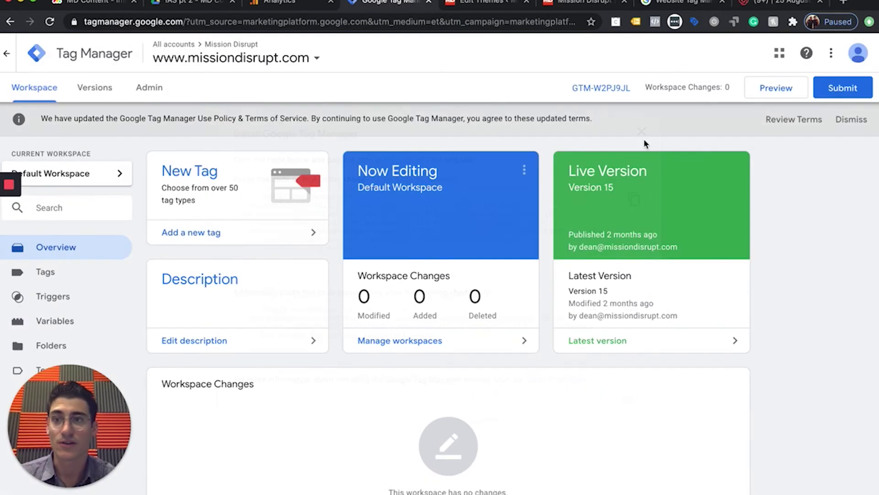
pyautogui.click(113, 274)
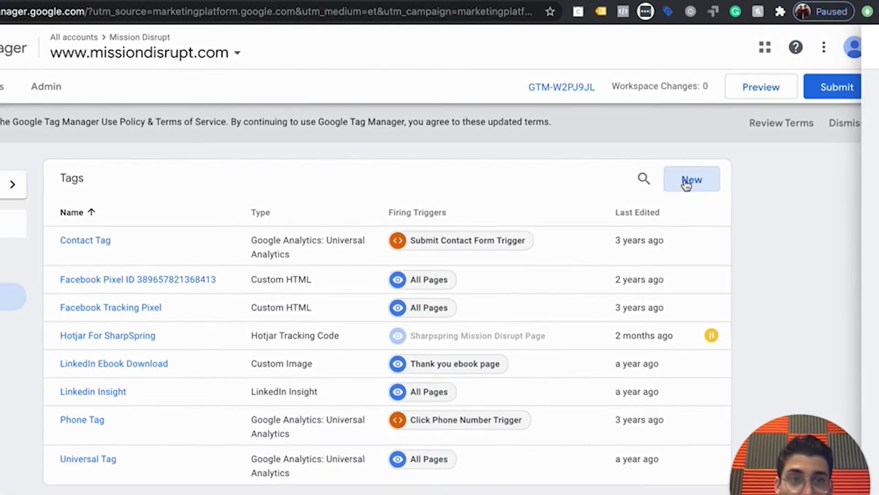
pyautogui.click(632, 207)
pyautogui.click(633, 164)
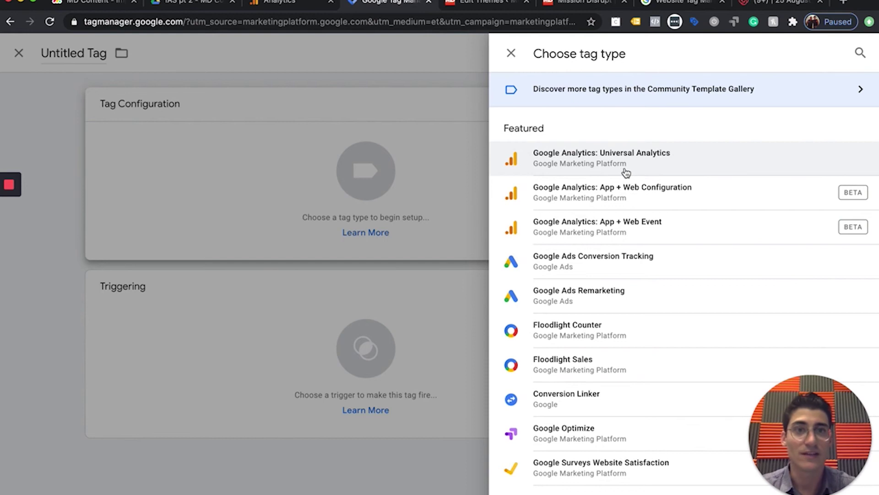
pyautogui.click(626, 173)
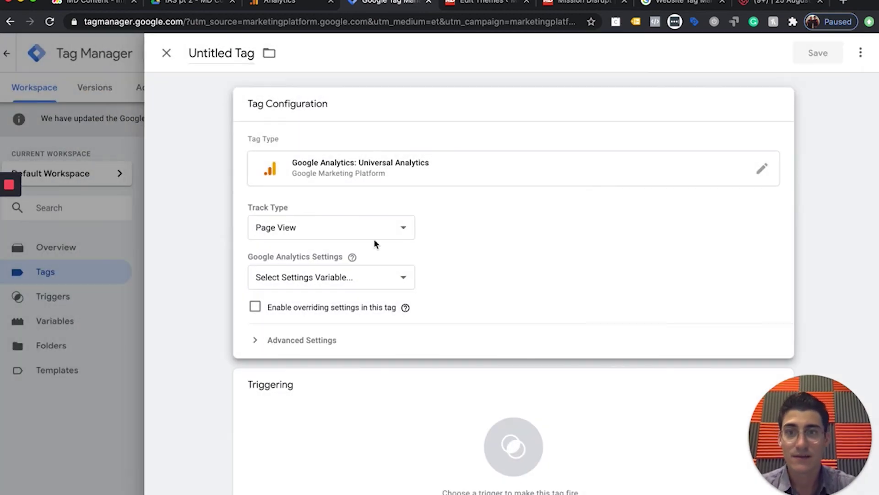
# Step: Look over the tag's advanced settings and start a new Google Analytics Settings variable for it
pyautogui.click(308, 338)
pyautogui.scroll(-3, 359, 364)
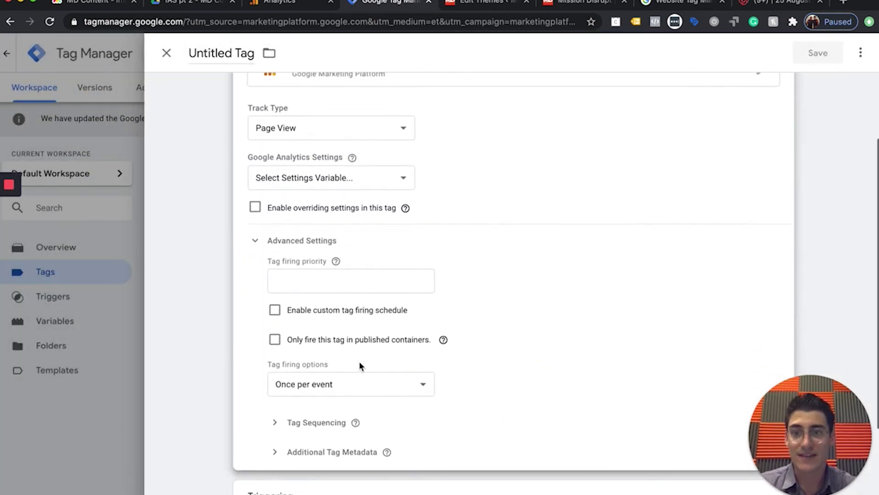
pyautogui.scroll(2, 330, 433)
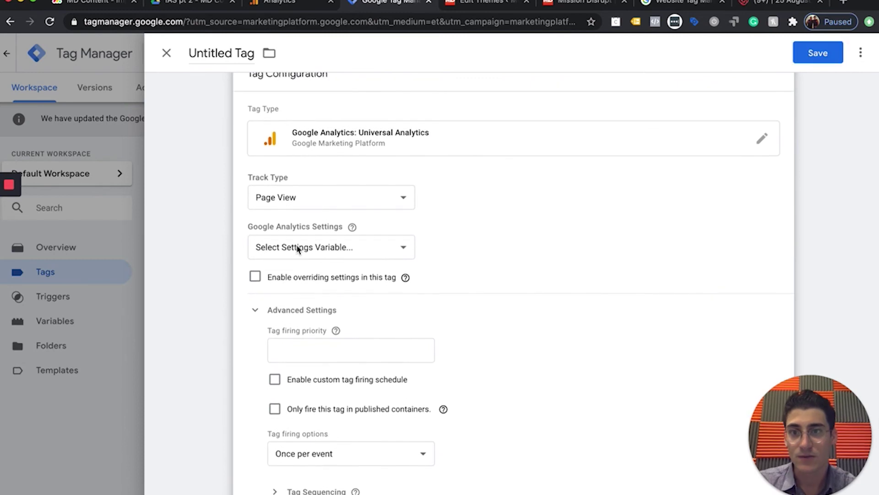
pyautogui.click(300, 249)
pyautogui.click(302, 282)
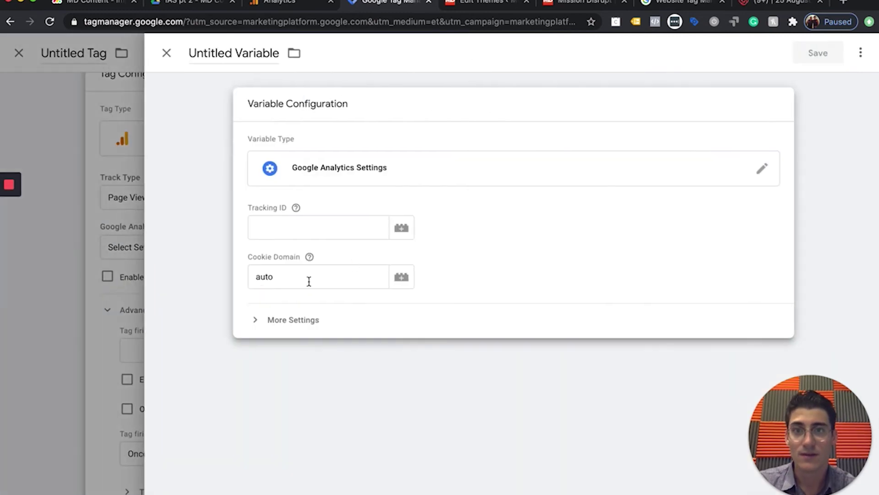
pyautogui.click(332, 232)
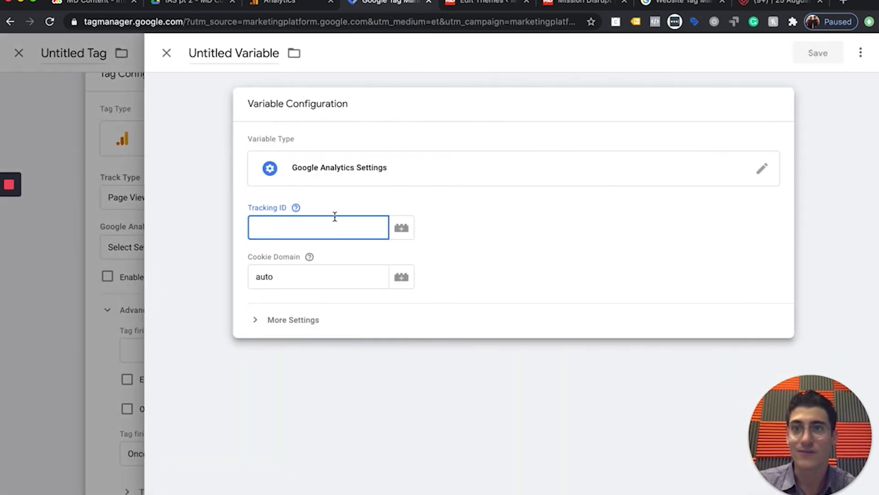
pyautogui.click(296, 207)
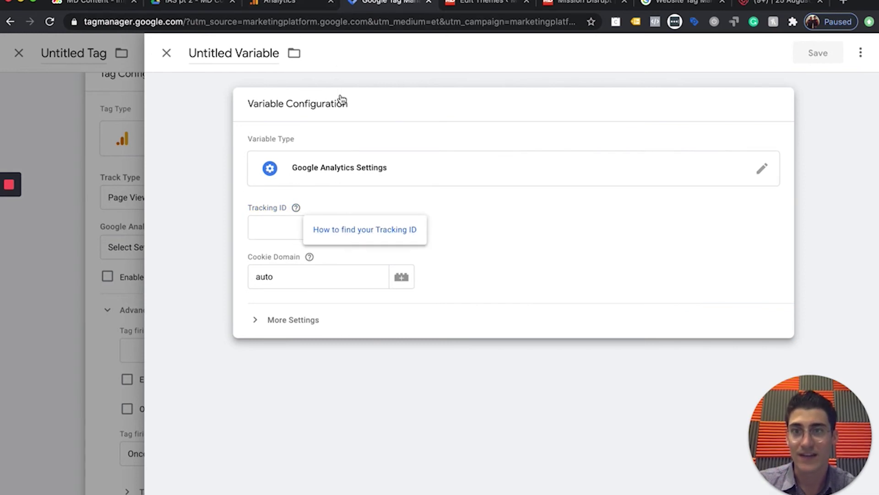
# Step: Switch to Google Analytics, open the tracking code page in the Mission Disrupt 2018 property's admin settings, and copy the tracking ID
pyautogui.click(308, 2)
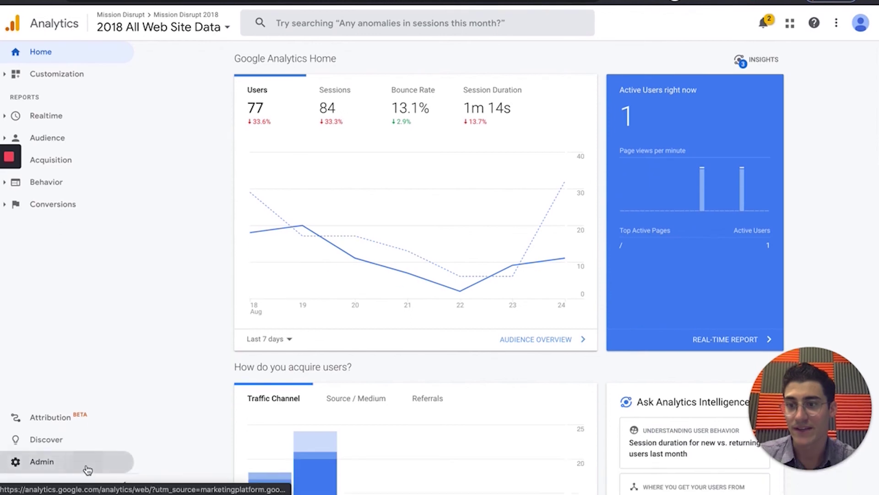
pyautogui.click(88, 469)
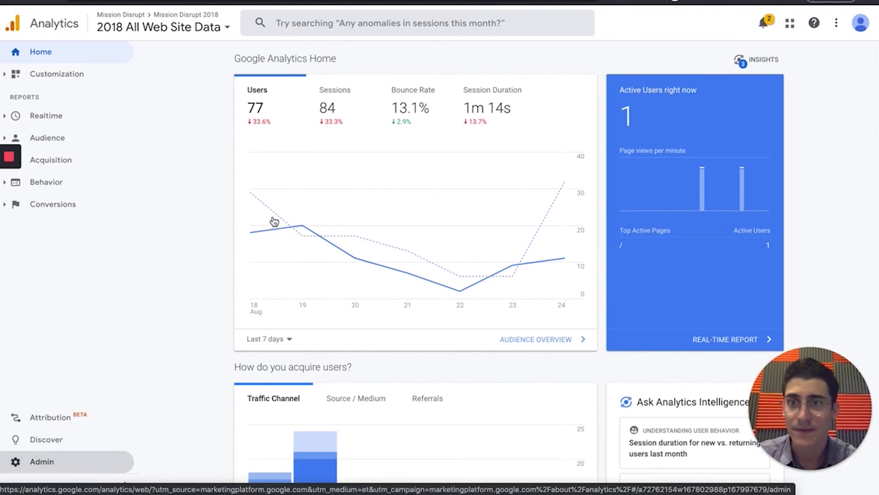
pyautogui.click(435, 186)
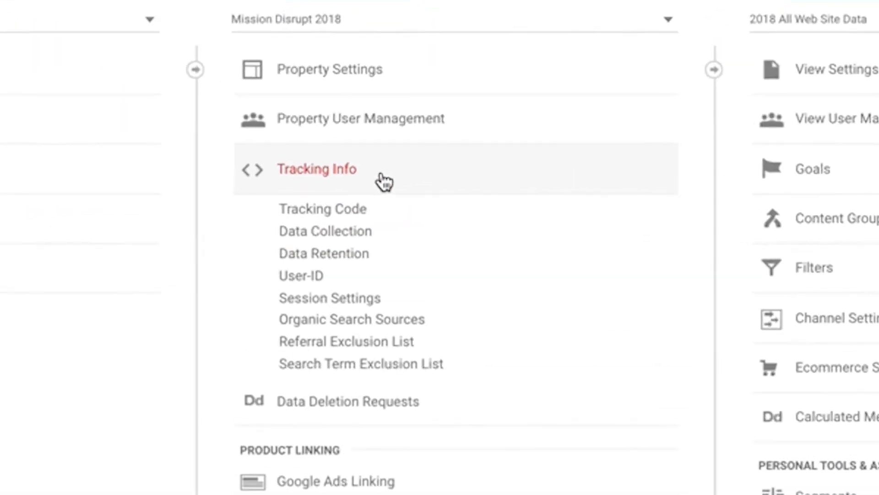
pyautogui.click(422, 202)
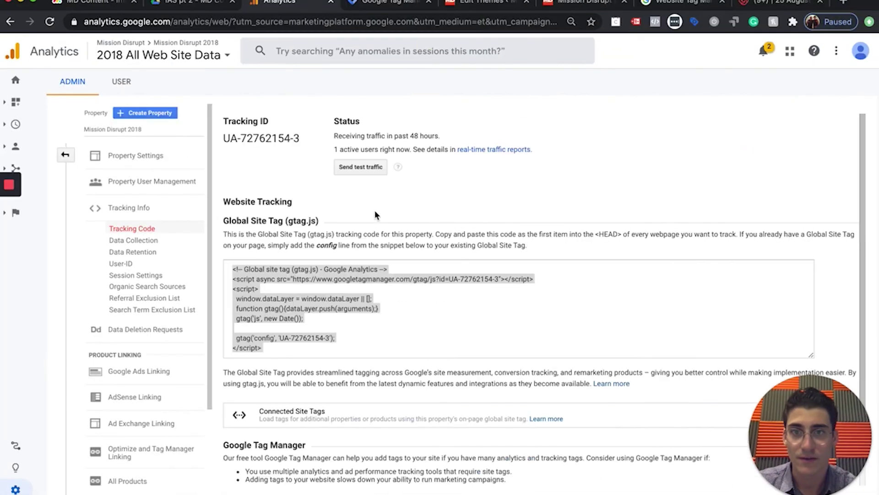
pyautogui.moveTo(300, 139); pyautogui.dragTo(226, 139)
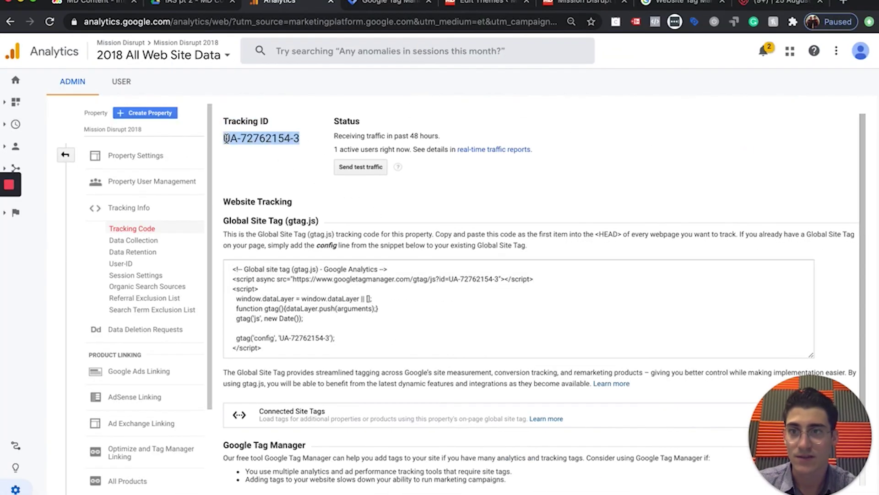
# Step: Back in Google Tag Manager, paste the tracking ID into the settings variable, name the variable with the same ID, and save it
pyautogui.click(374, 4)
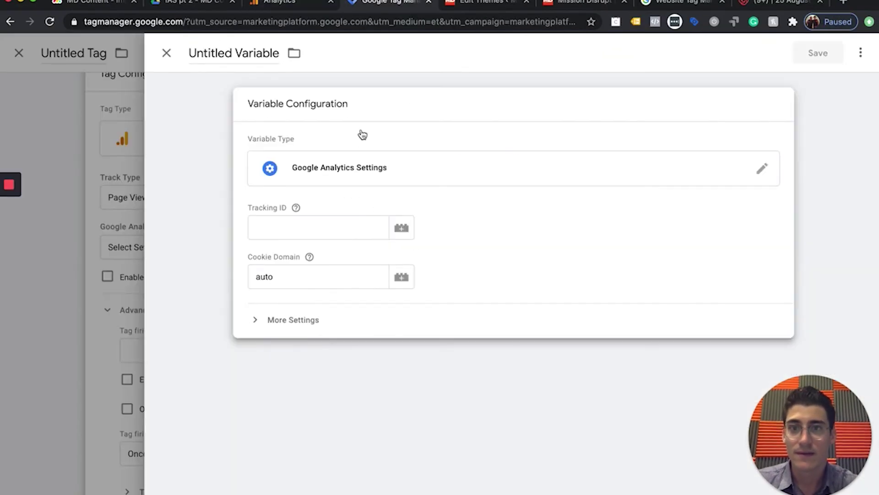
pyautogui.click(301, 229)
pyautogui.hotkey('ctrl', 'v')
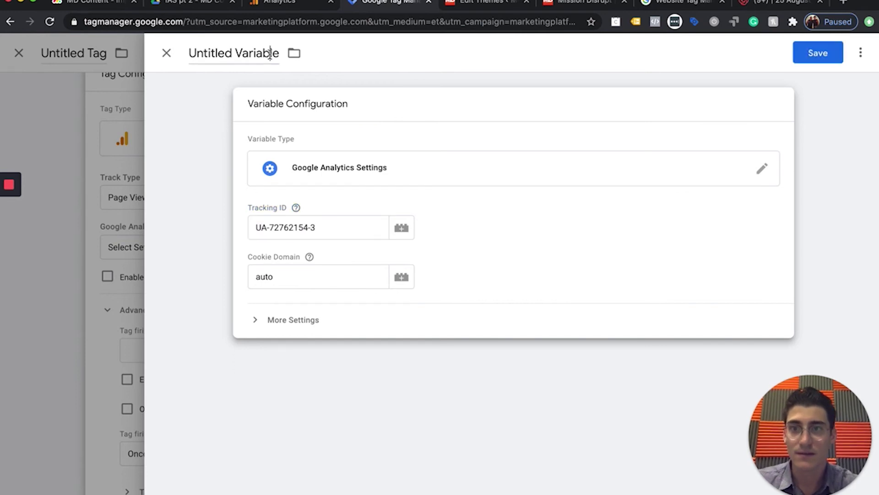
pyautogui.click(271, 53)
pyautogui.hotkey('ctrl', 'v')
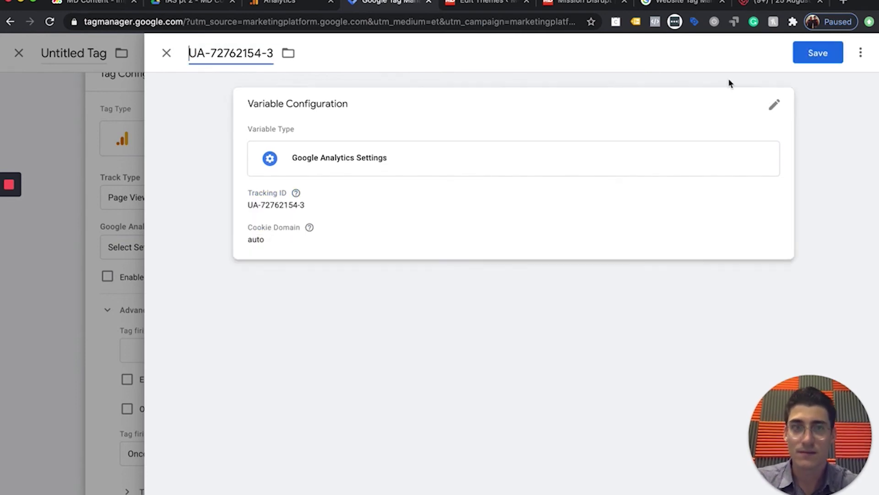
pyautogui.click(822, 59)
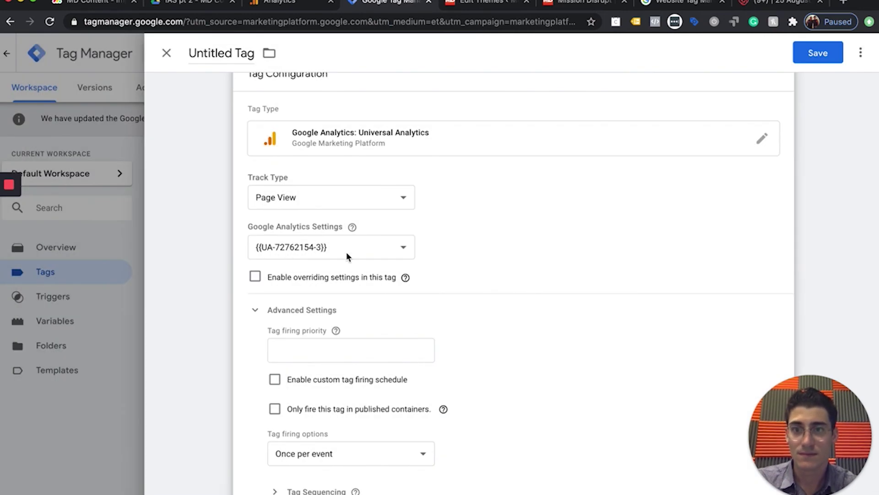
# Step: Try to save the tag and add the All Pages trigger to it when asked
pyautogui.click(816, 54)
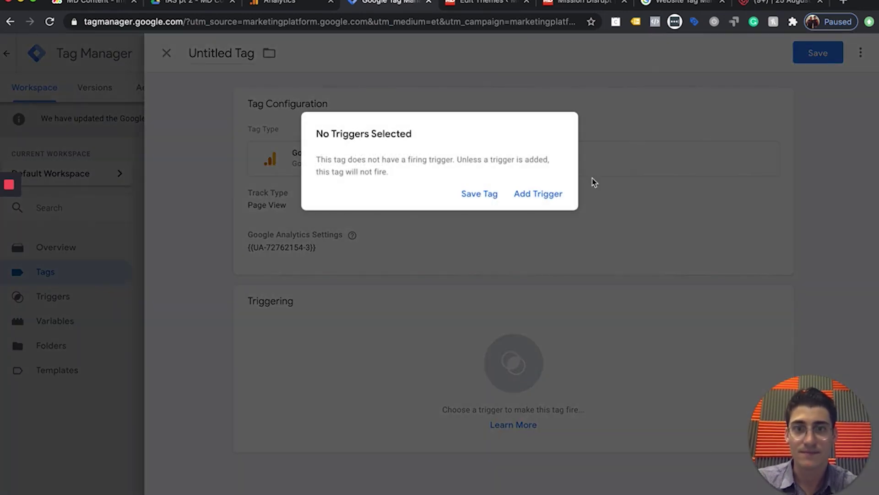
pyautogui.click(528, 199)
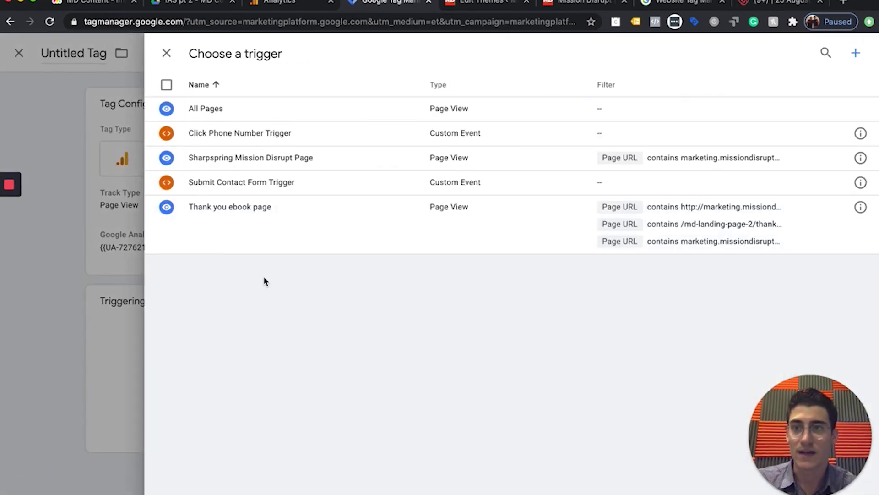
pyautogui.click(252, 117)
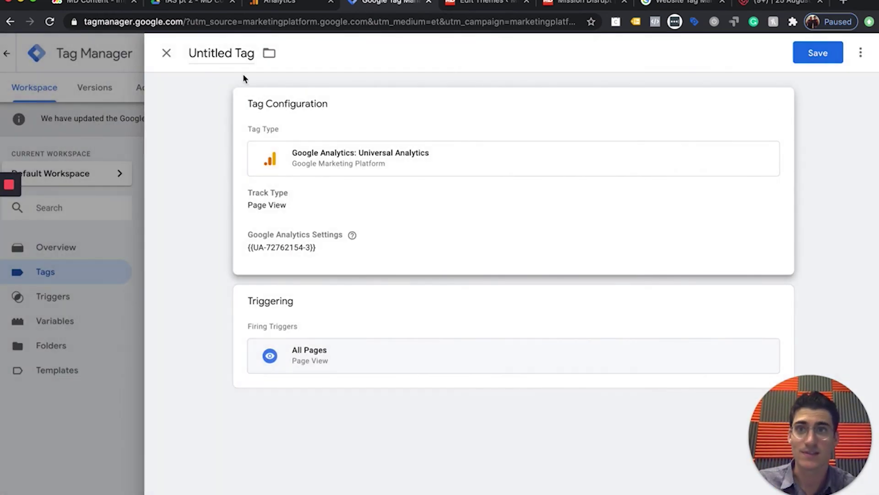
# Step: Name the tag "Google Analytics" and save it
pyautogui.click(235, 55)
pyautogui.write('Goofl')
pyautogui.press('BackSpace')
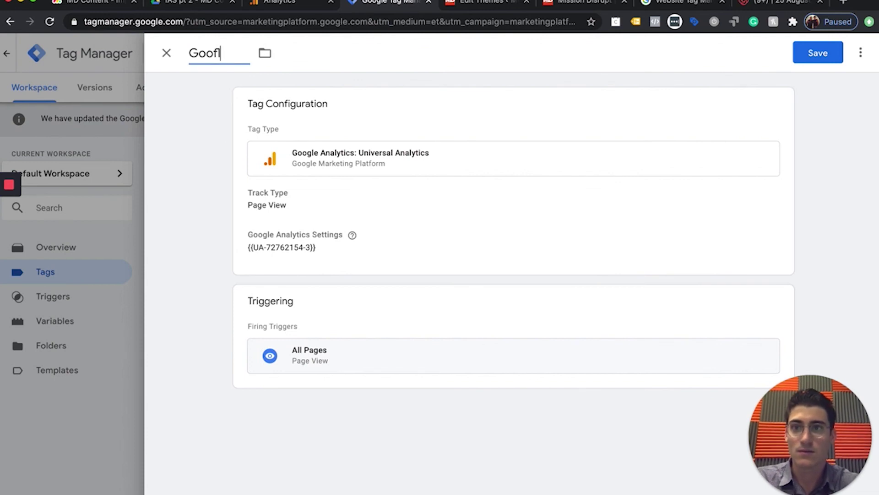
pyautogui.write('g')
pyautogui.press('BackSpace')
pyautogui.press('BackSpace')
pyautogui.write('gle Analytics')
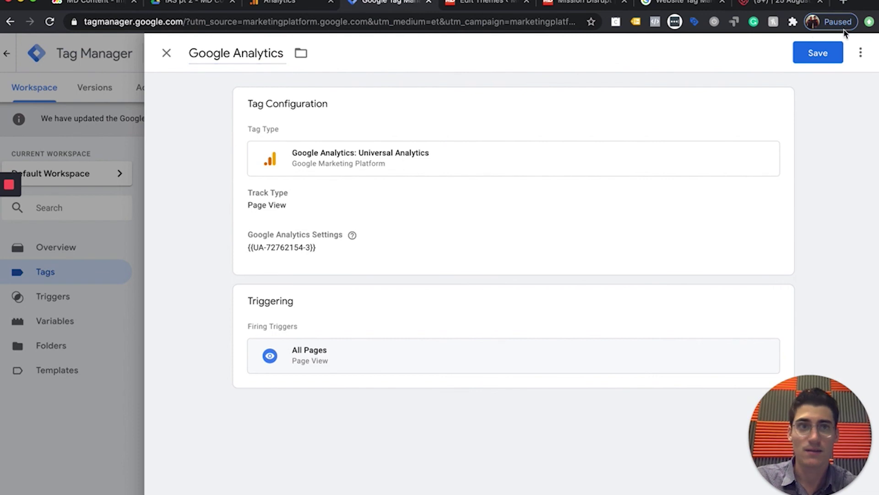
pyautogui.click(816, 61)
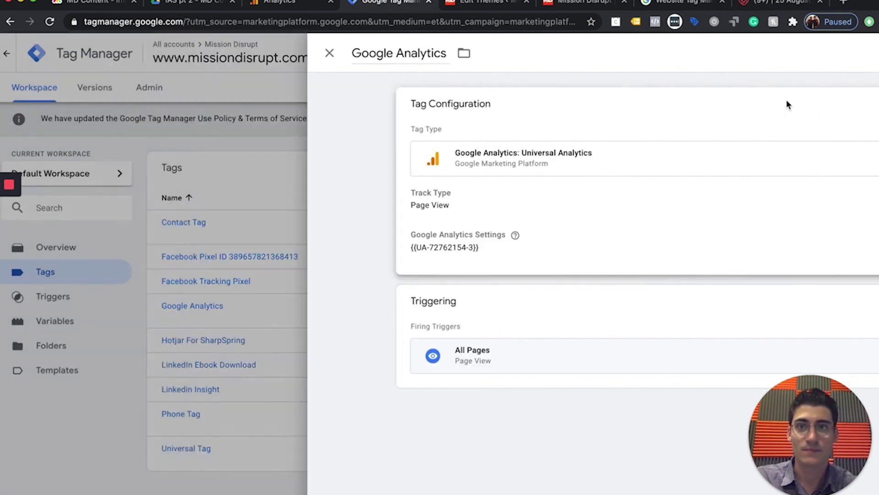